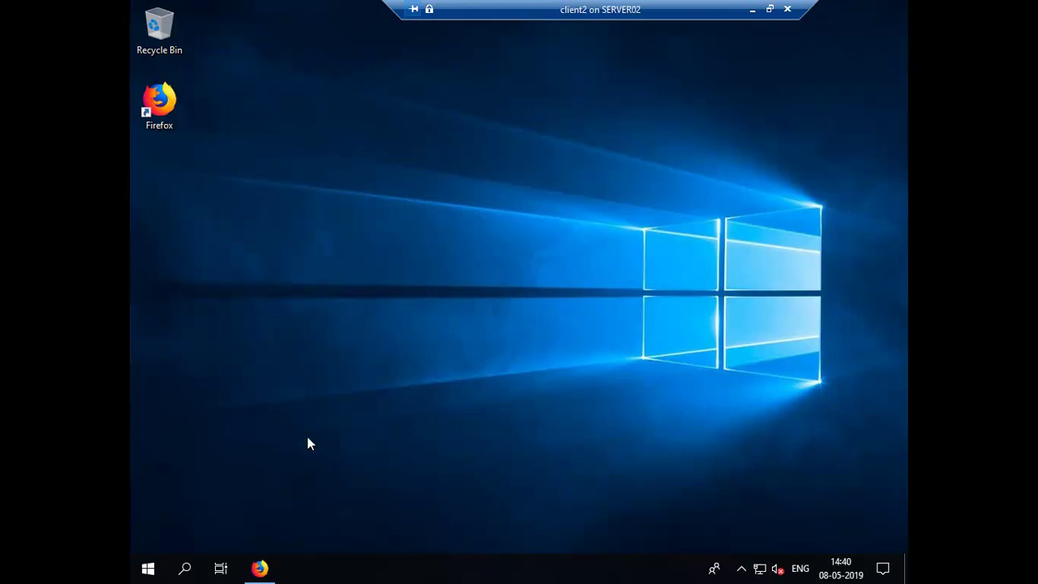
{"action": "left_click", "coordinate": [259, 569]}
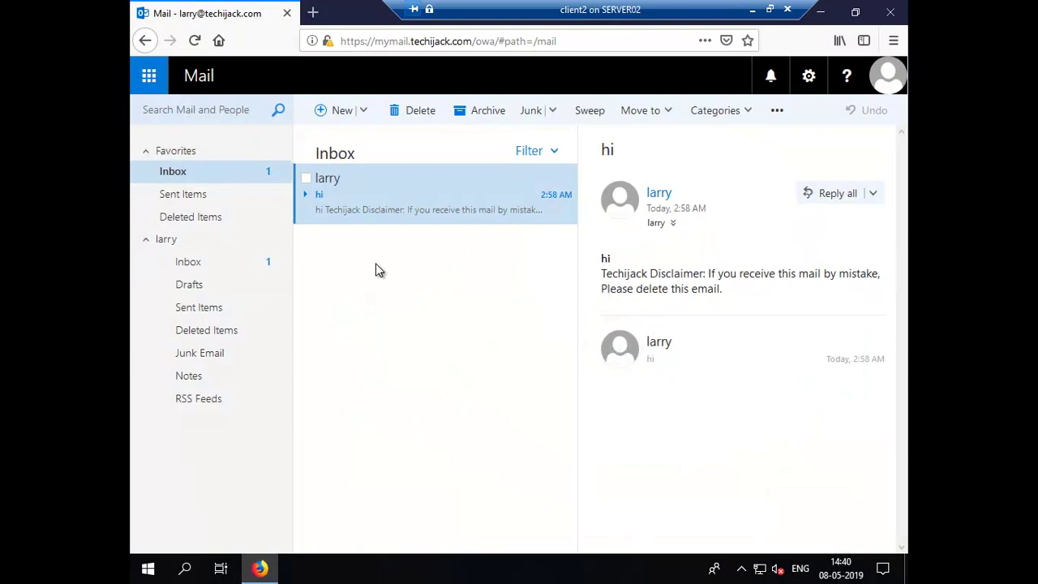
{"action": "left_click", "coordinate": [151, 79]}
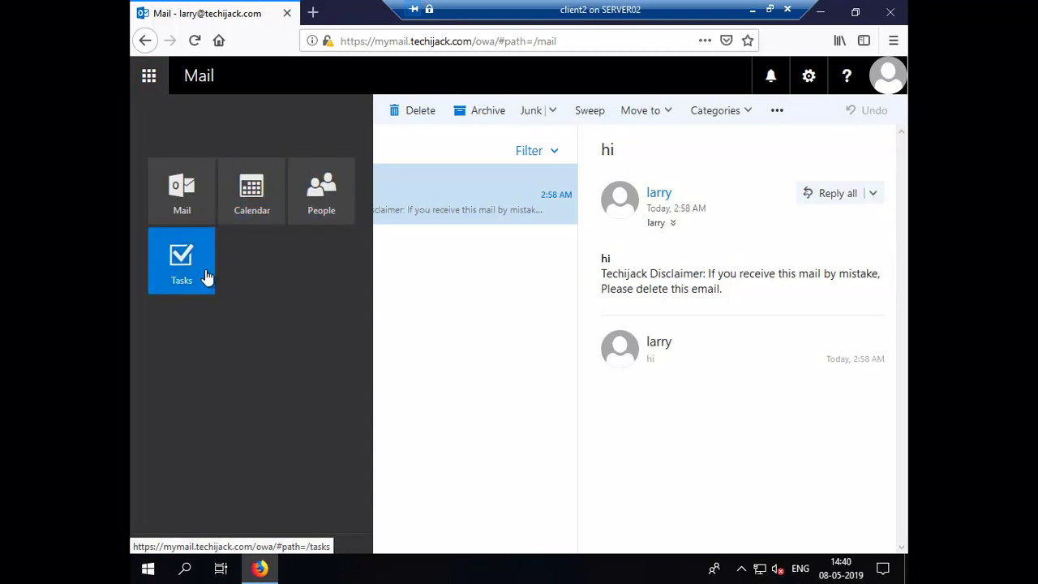
{"action": "left_click", "coordinate": [485, 377]}
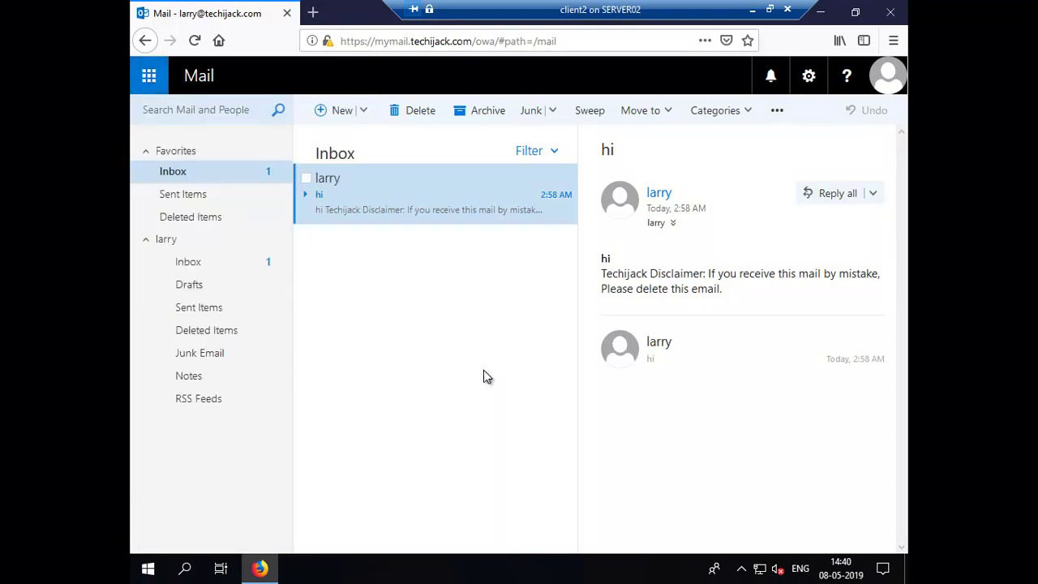
{"action": "left_click", "coordinate": [809, 81]}
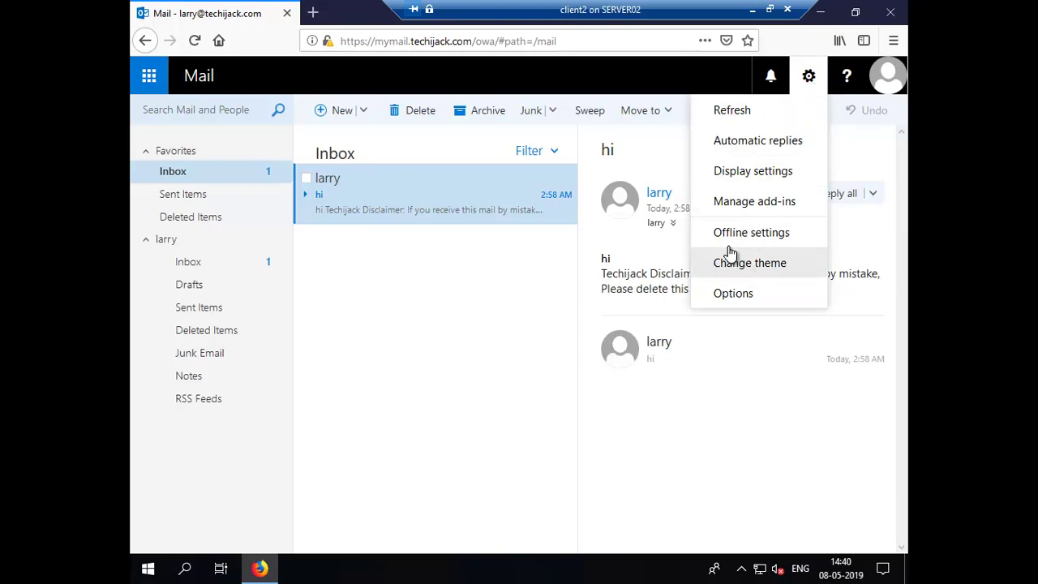
{"action": "left_click", "coordinate": [421, 282]}
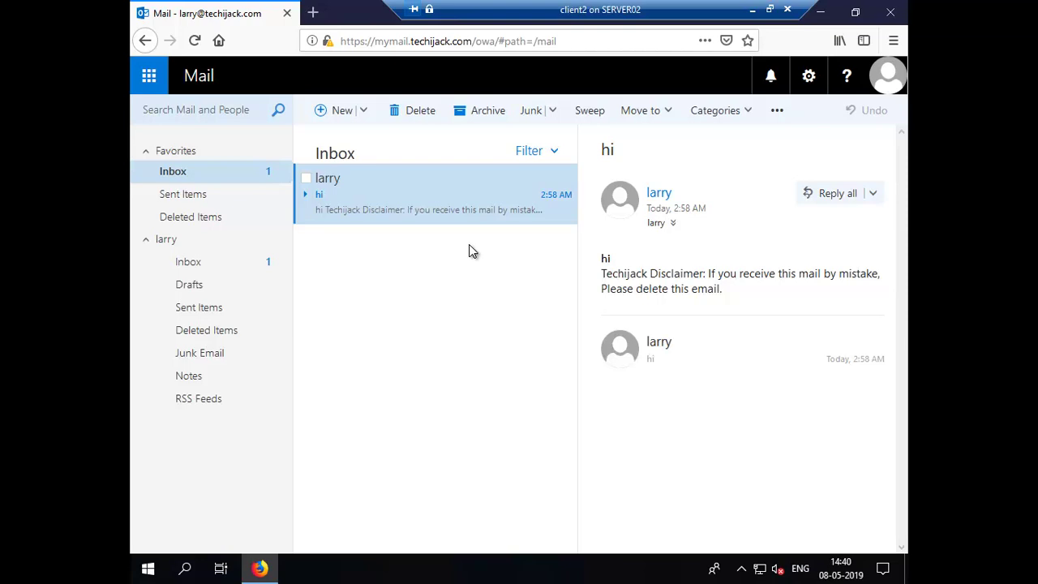
Step: Minimize the client session and show the Outlook Web App policies list under permissions
{"action": "left_click", "coordinate": [752, 14]}
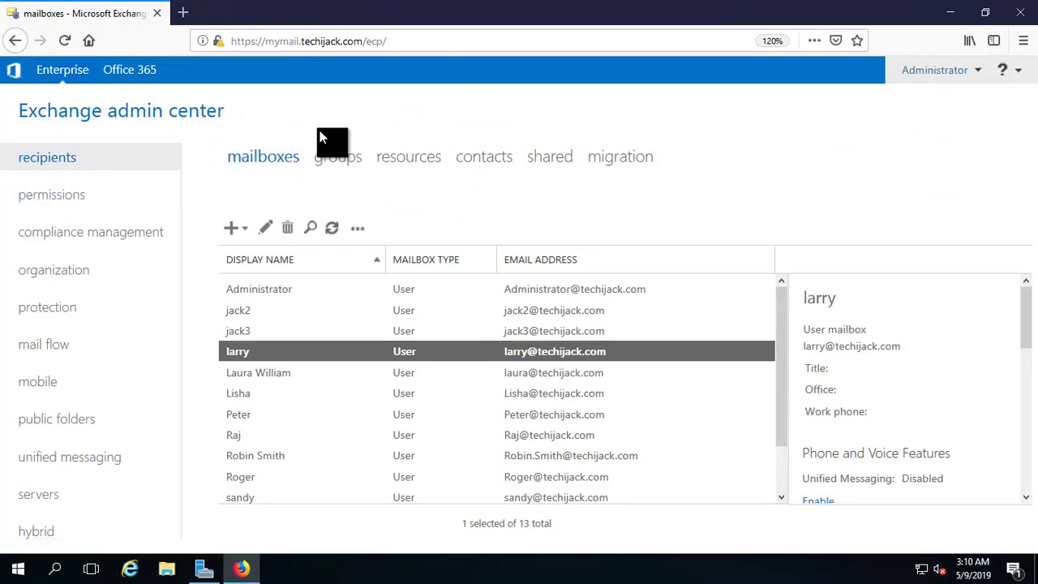
{"action": "left_click", "coordinate": [42, 203]}
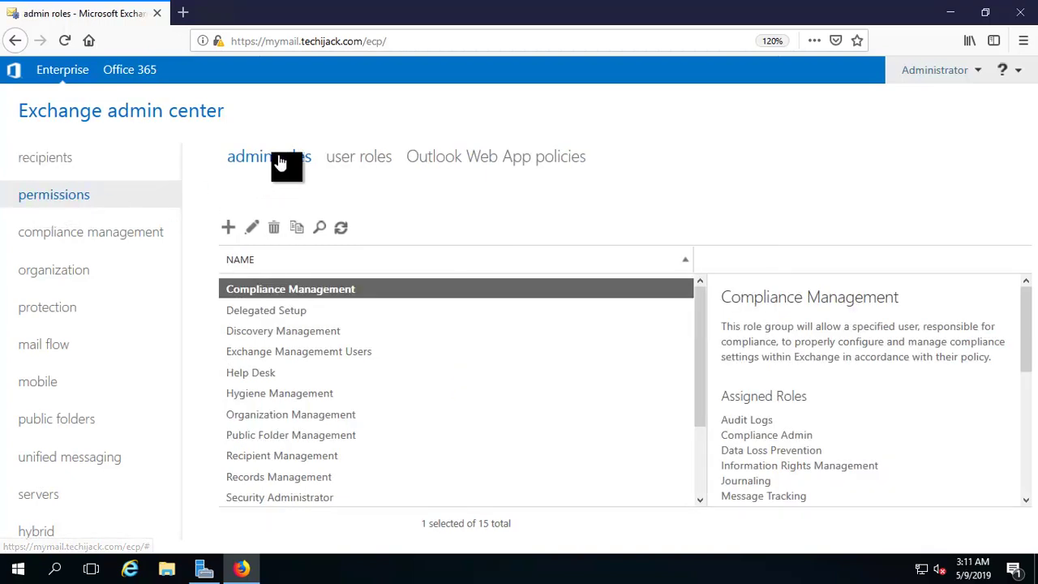
{"action": "left_click", "coordinate": [501, 162]}
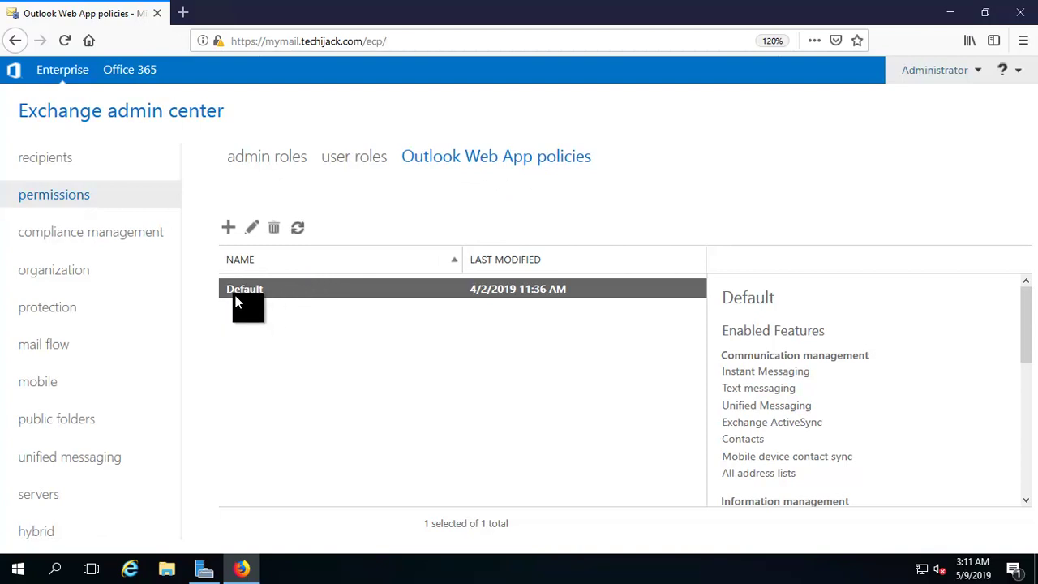
Step: Start a new Outlook Web App mailbox policy named 'Restricted Policy'
{"action": "left_click", "coordinate": [227, 234]}
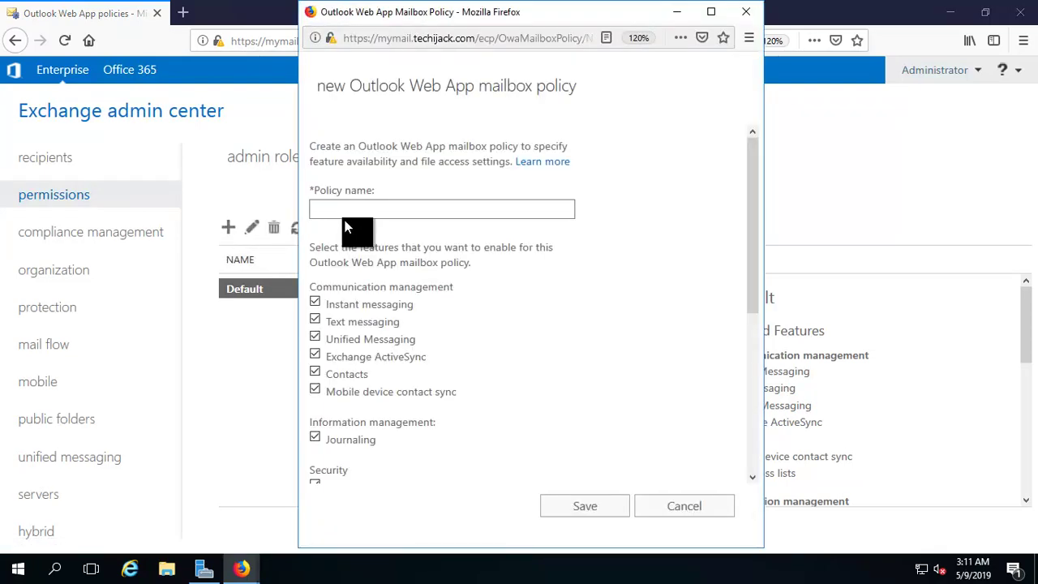
{"action": "left_click", "coordinate": [347, 211]}
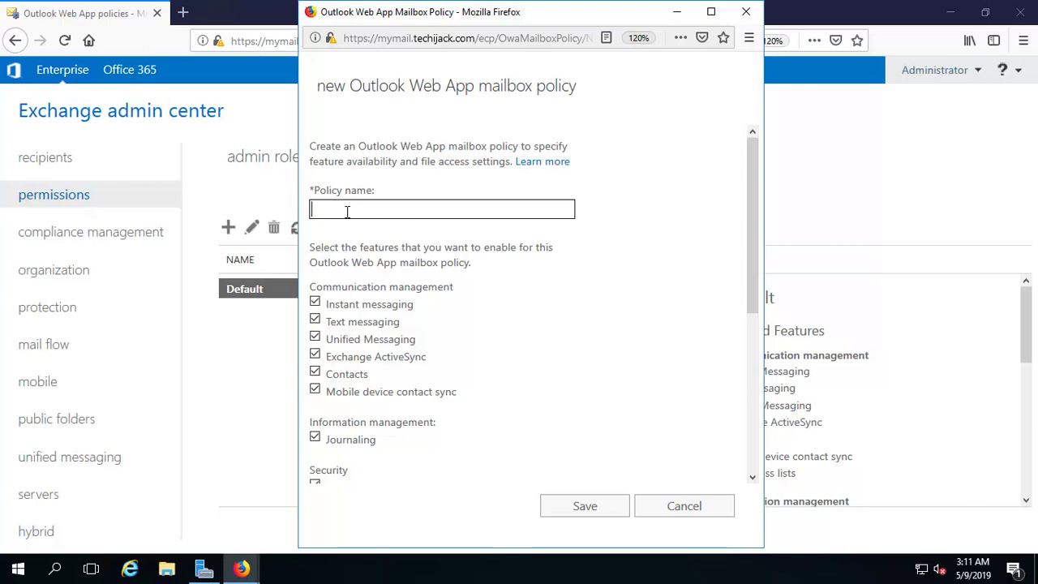
{"action": "type", "text": "Restricted Policy"}
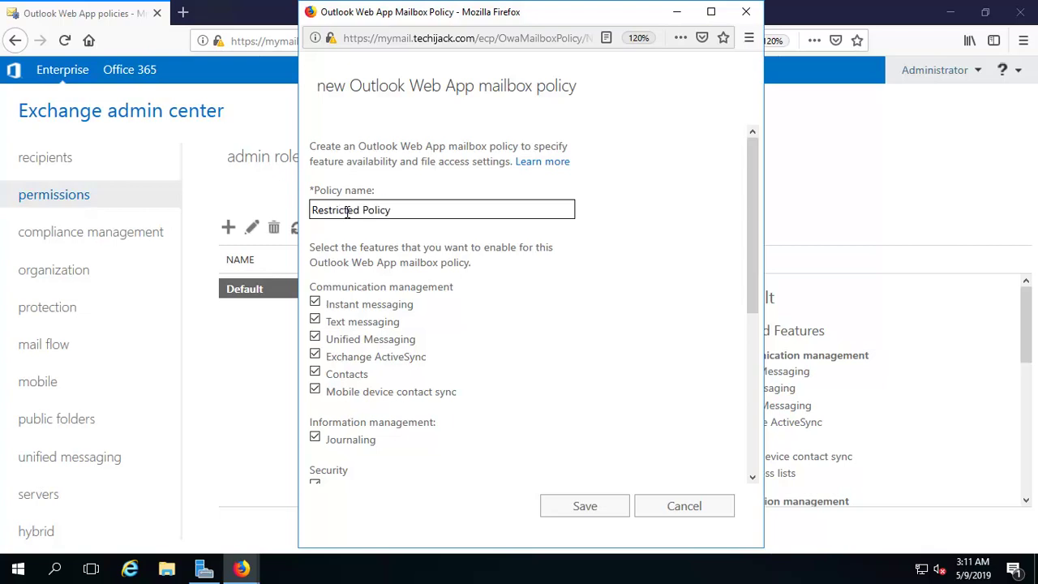
{"action": "left_click", "coordinate": [420, 242]}
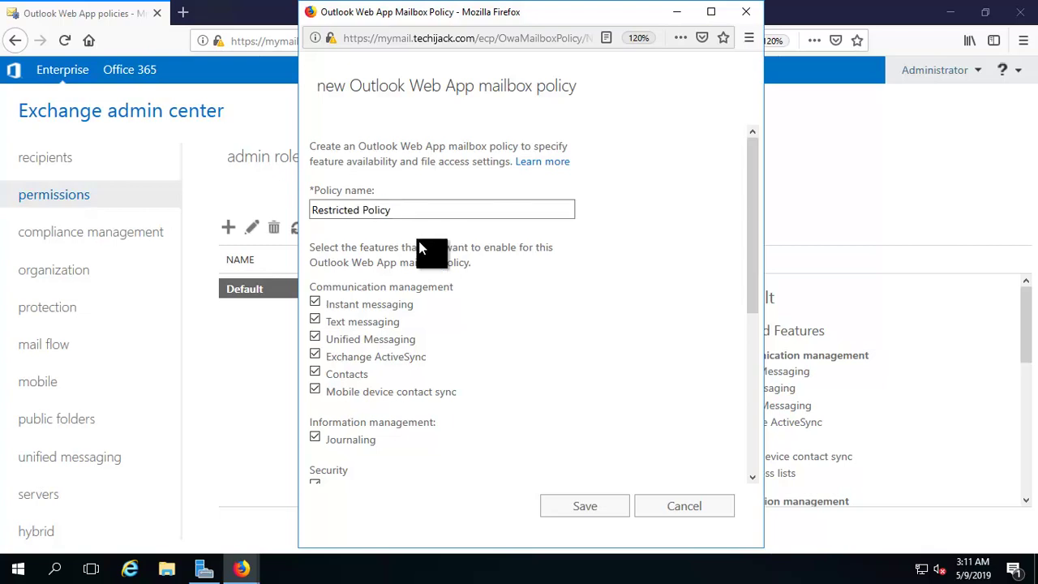
Step: Disable Instant messaging, Text messaging and Unified Messaging in the policy
{"action": "scroll", "coordinate": [560, 272], "scroll_direction": "down", "scroll_amount": 2}
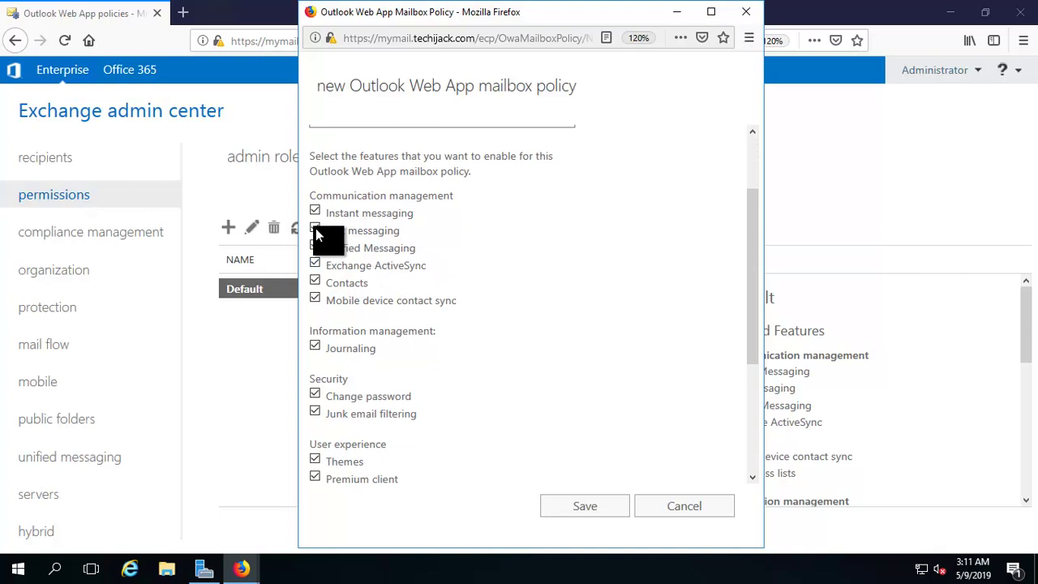
{"action": "mouse_move", "coordinate": [318, 221]}
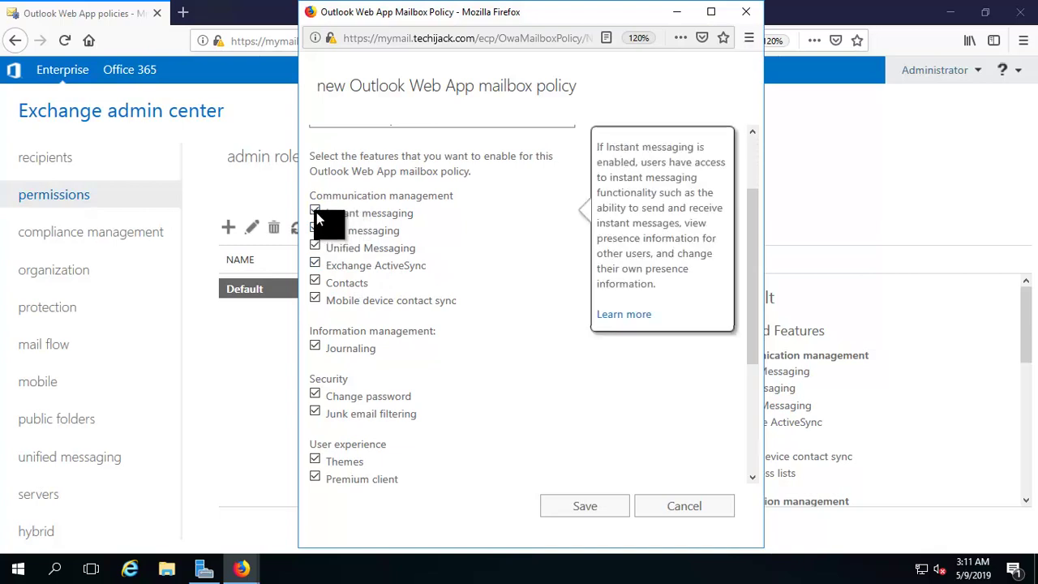
{"action": "left_click", "coordinate": [313, 211]}
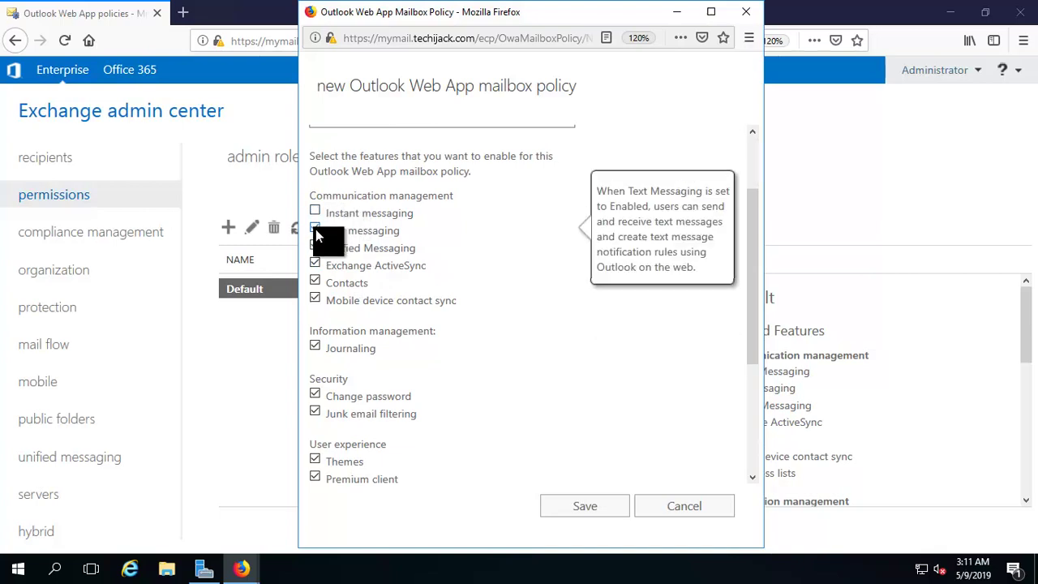
{"action": "left_click", "coordinate": [315, 230]}
{"action": "left_click", "coordinate": [316, 248]}
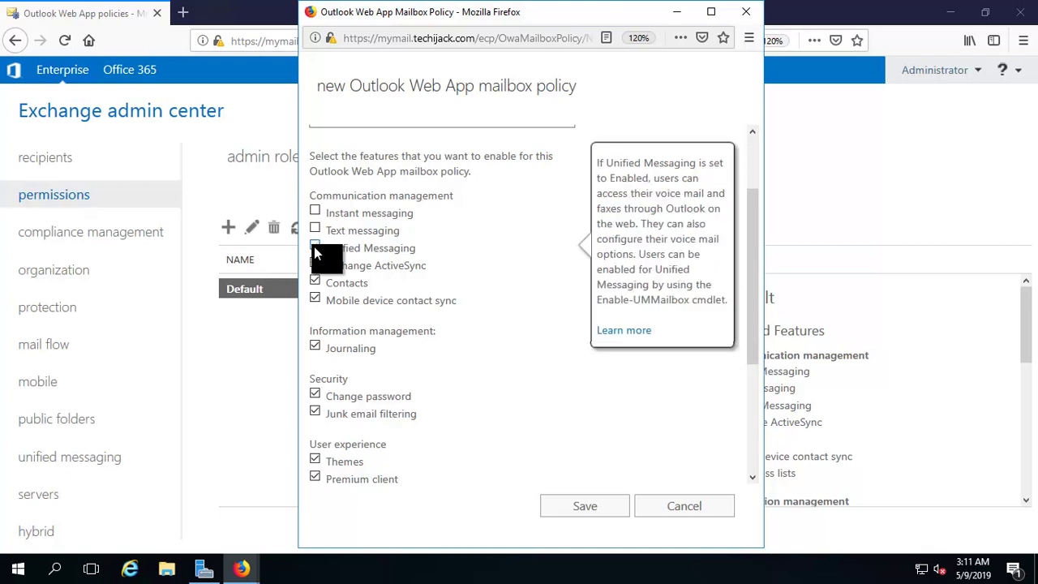
Step: Disable Journaling, Change password and Themes in the policy
{"action": "mouse_move", "coordinate": [316, 289]}
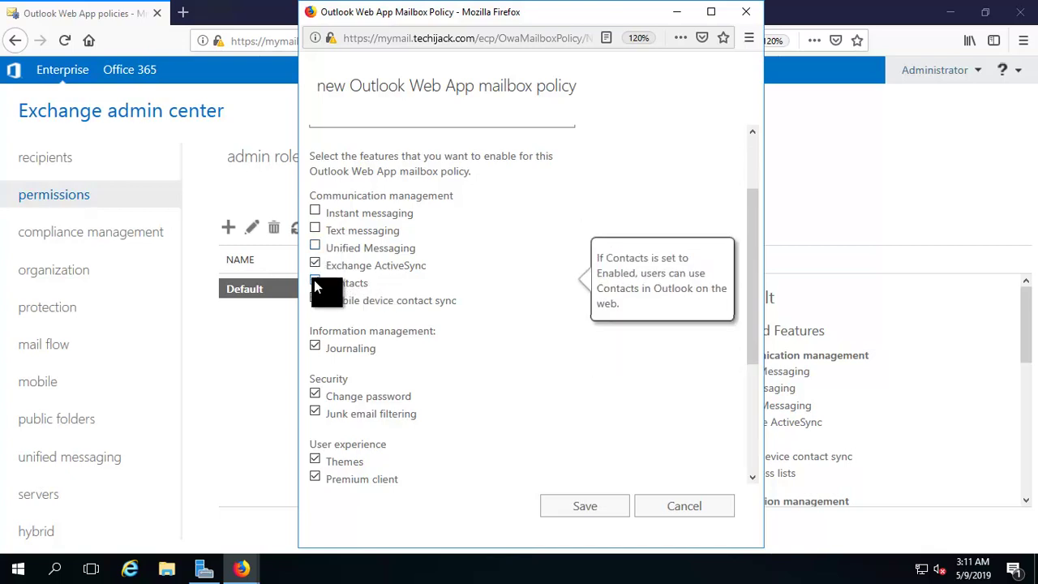
{"action": "mouse_move", "coordinate": [315, 268]}
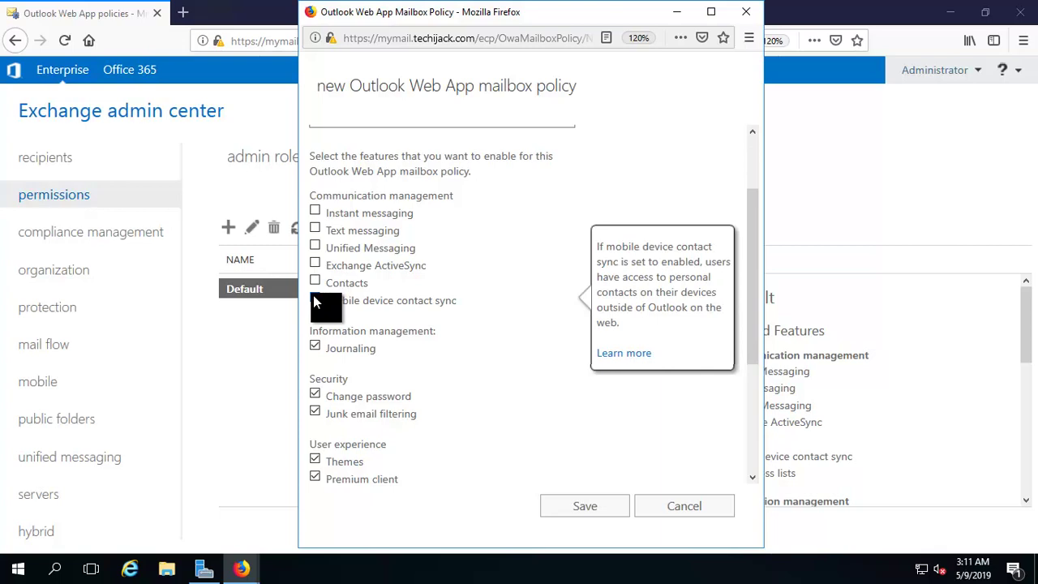
{"action": "left_click", "coordinate": [316, 347]}
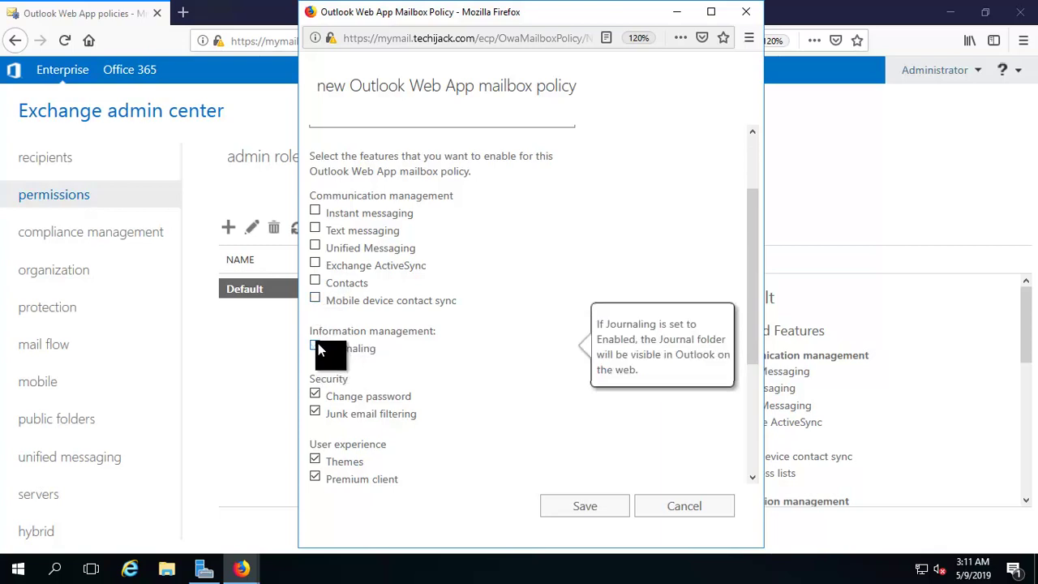
{"action": "left_click", "coordinate": [315, 397]}
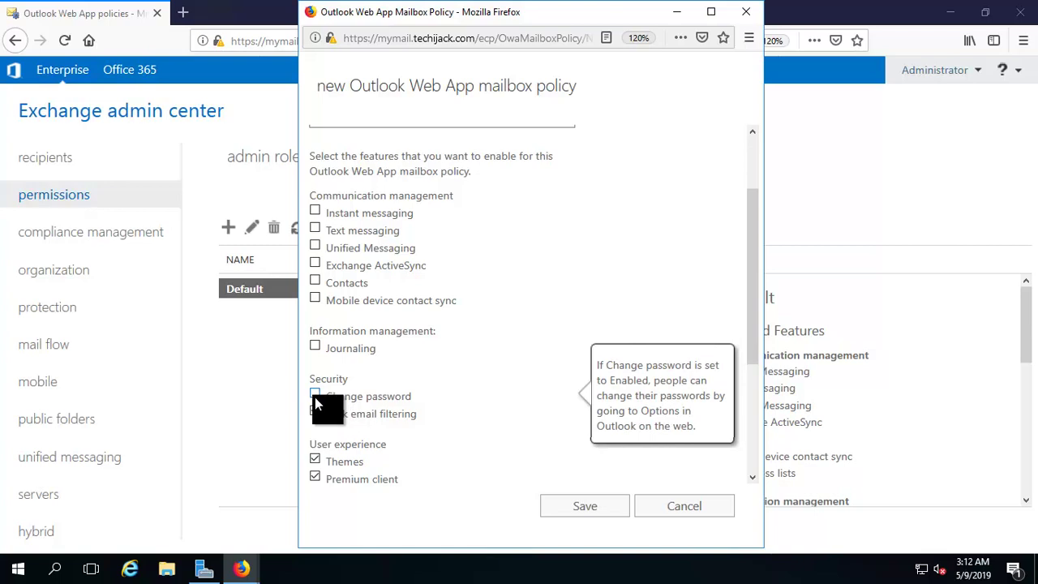
{"action": "mouse_move", "coordinate": [317, 416]}
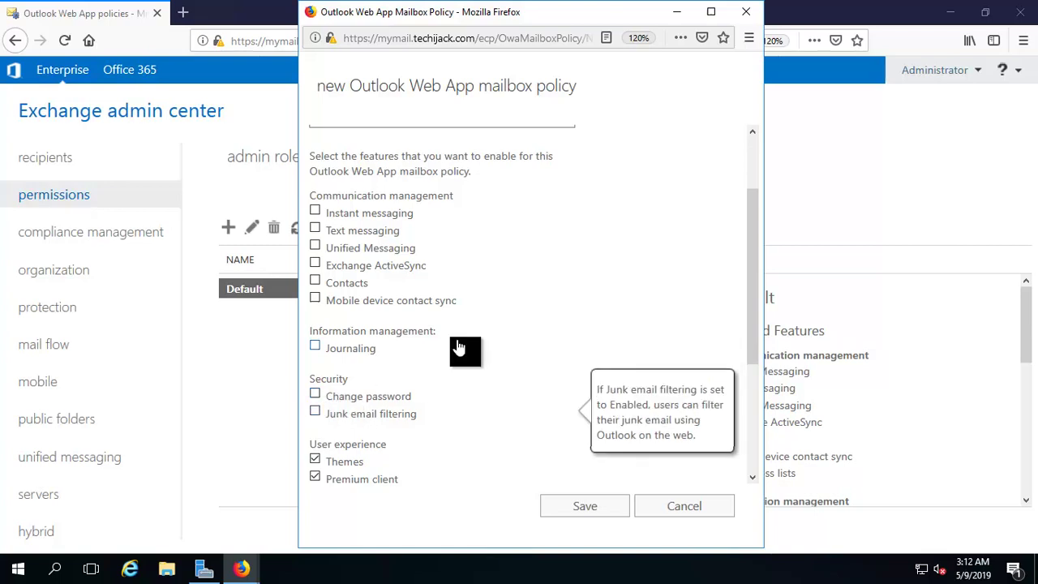
{"action": "scroll", "coordinate": [462, 348], "scroll_direction": "down", "scroll_amount": 3}
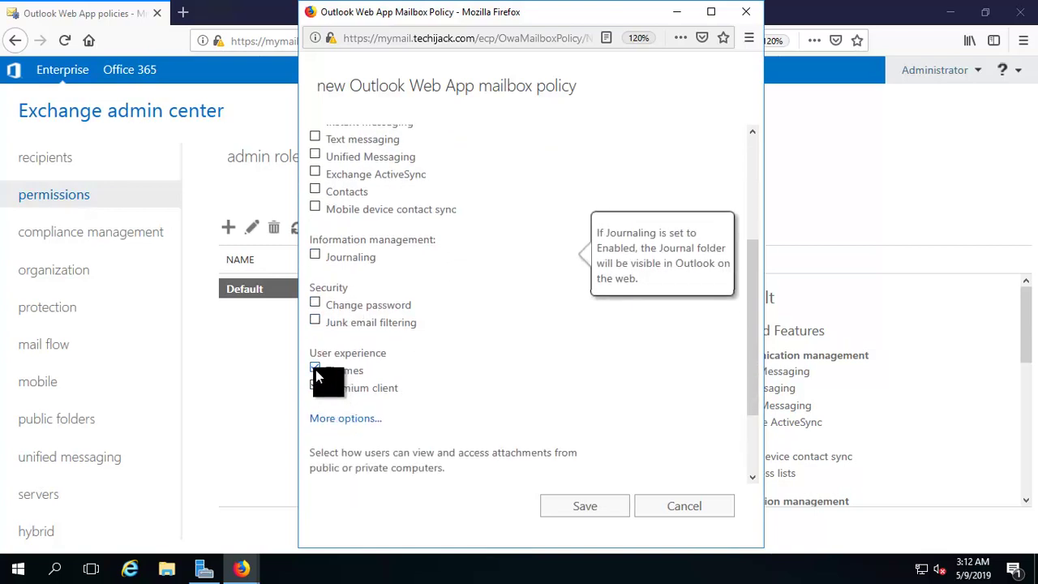
{"action": "left_click", "coordinate": [315, 367]}
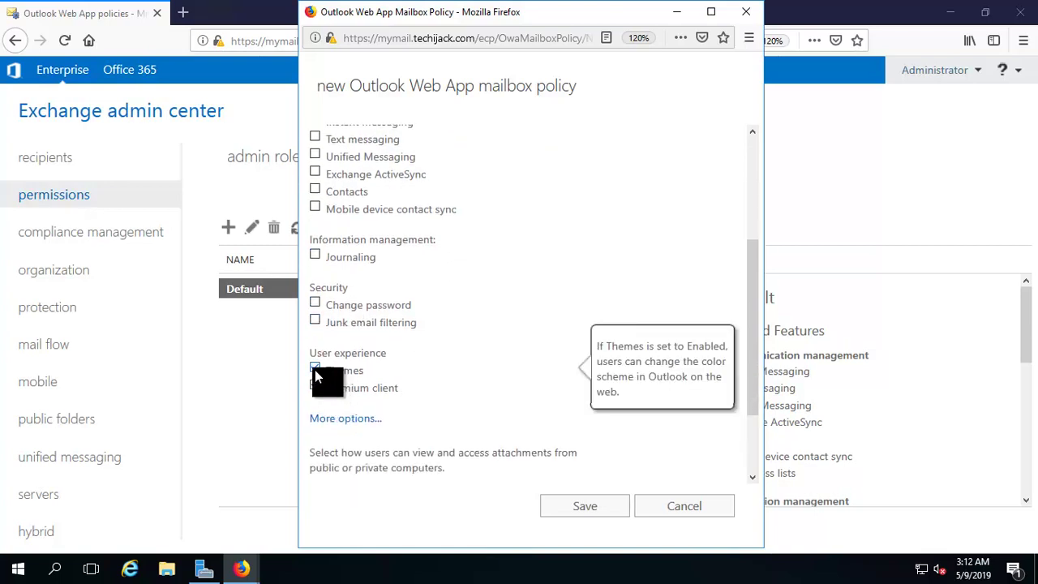
Step: Under More options, disable Calendar, Tasks and public-computer Direct file access
{"action": "left_click", "coordinate": [337, 425]}
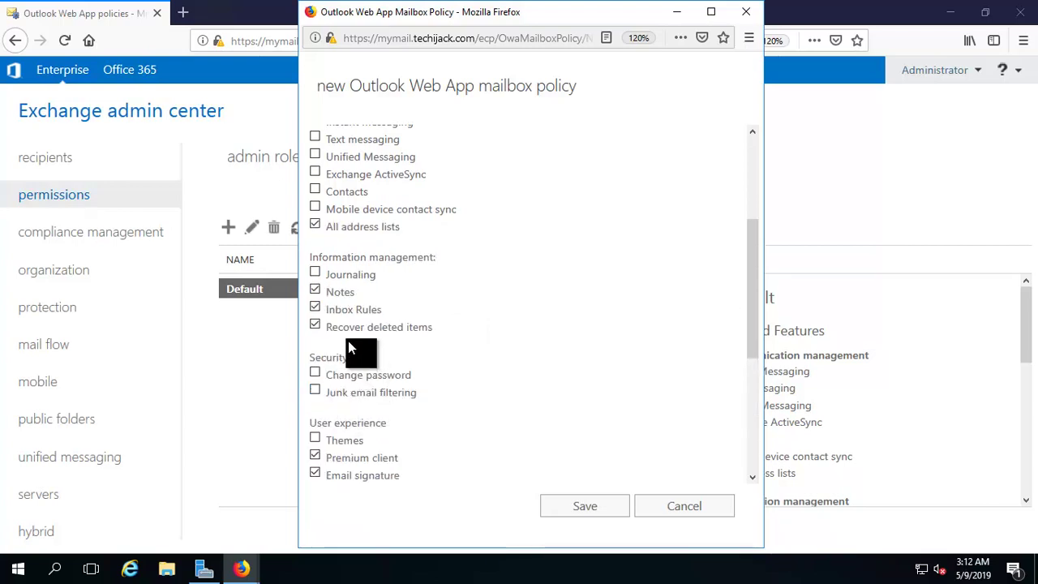
{"action": "scroll", "coordinate": [431, 386], "scroll_direction": "down", "scroll_amount": 5}
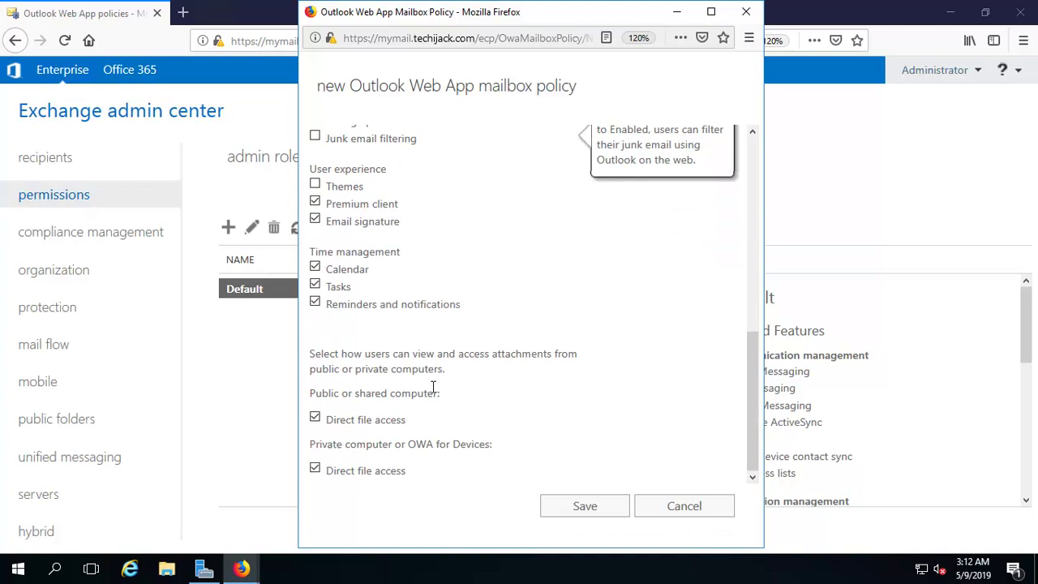
{"action": "left_click", "coordinate": [318, 274]}
{"action": "left_click", "coordinate": [311, 287]}
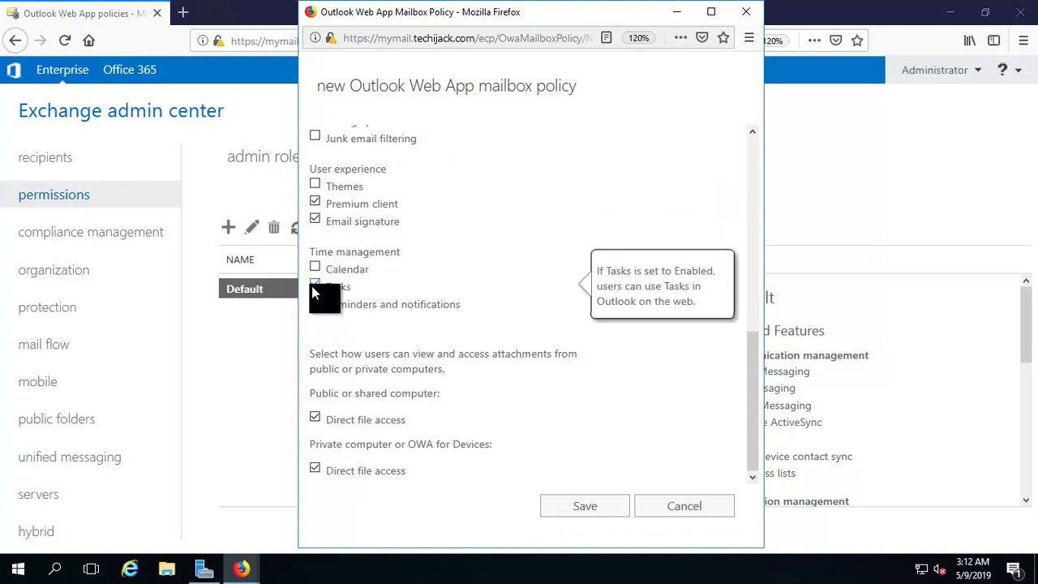
{"action": "mouse_move", "coordinate": [329, 419]}
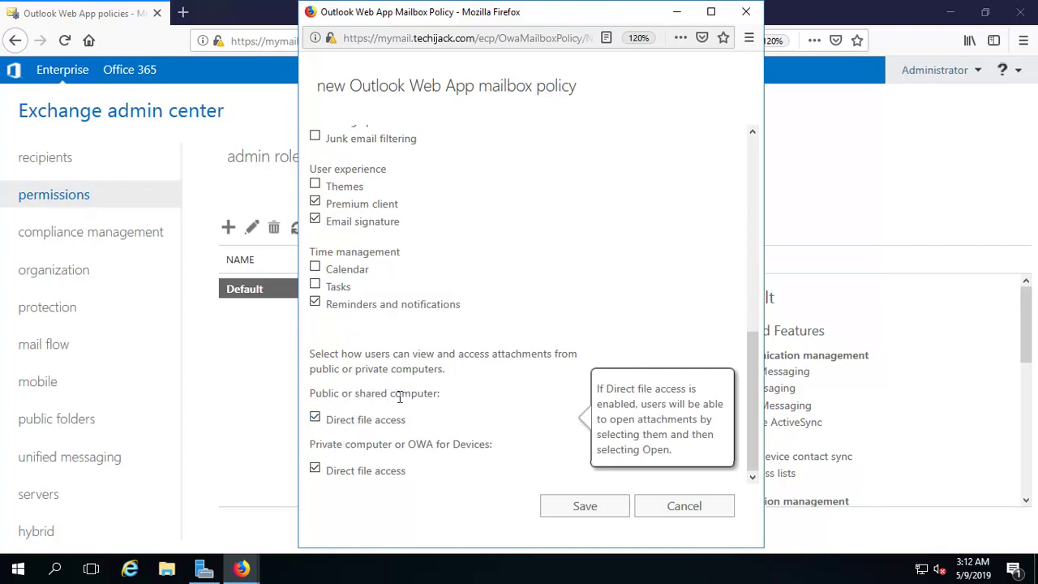
{"action": "left_click", "coordinate": [316, 418]}
Step: Save the Restricted Policy mailbox policy
{"action": "scroll", "coordinate": [504, 290], "scroll_direction": "up", "scroll_amount": 3}
{"action": "scroll", "coordinate": [504, 290], "scroll_direction": "up", "scroll_amount": 2}
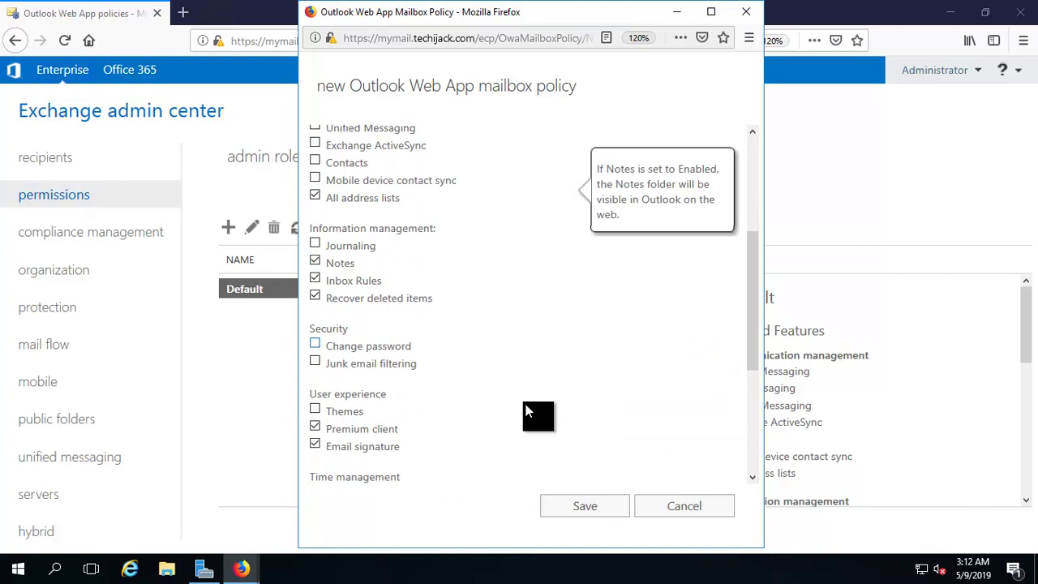
{"action": "scroll", "coordinate": [537, 411], "scroll_direction": "down", "scroll_amount": 6}
{"action": "left_click", "coordinate": [581, 511]}
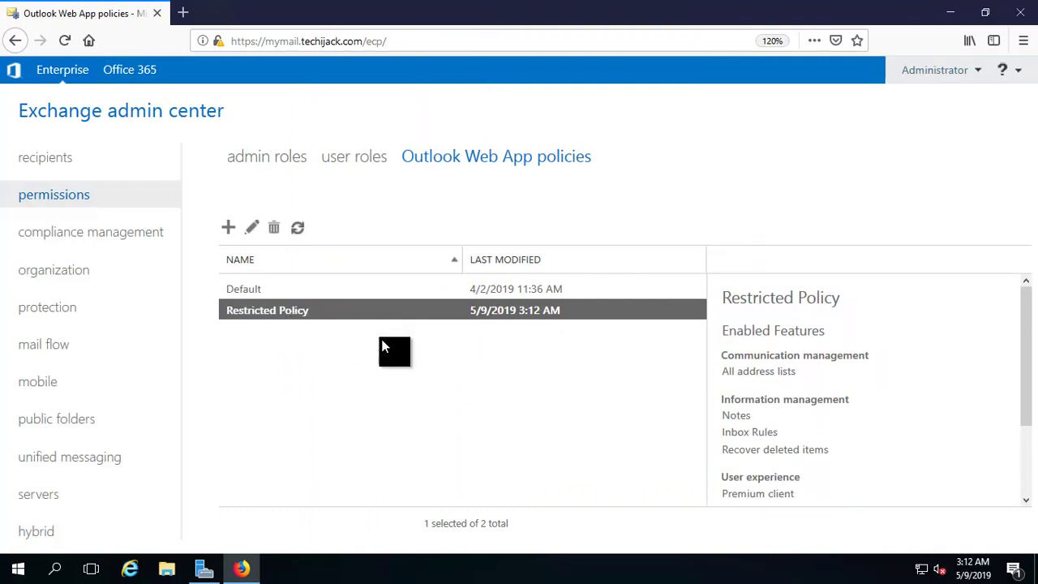
Step: Open the recipients mailboxes list and scroll the user's details to Email Connectivity
{"action": "scroll", "coordinate": [877, 373], "scroll_direction": "down", "scroll_amount": 2}
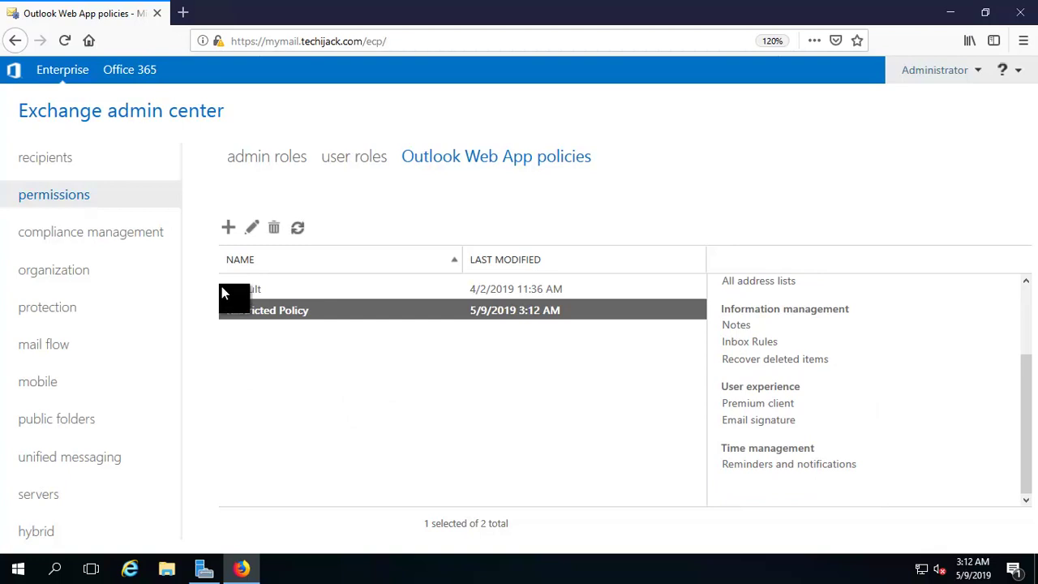
{"action": "left_click", "coordinate": [47, 159]}
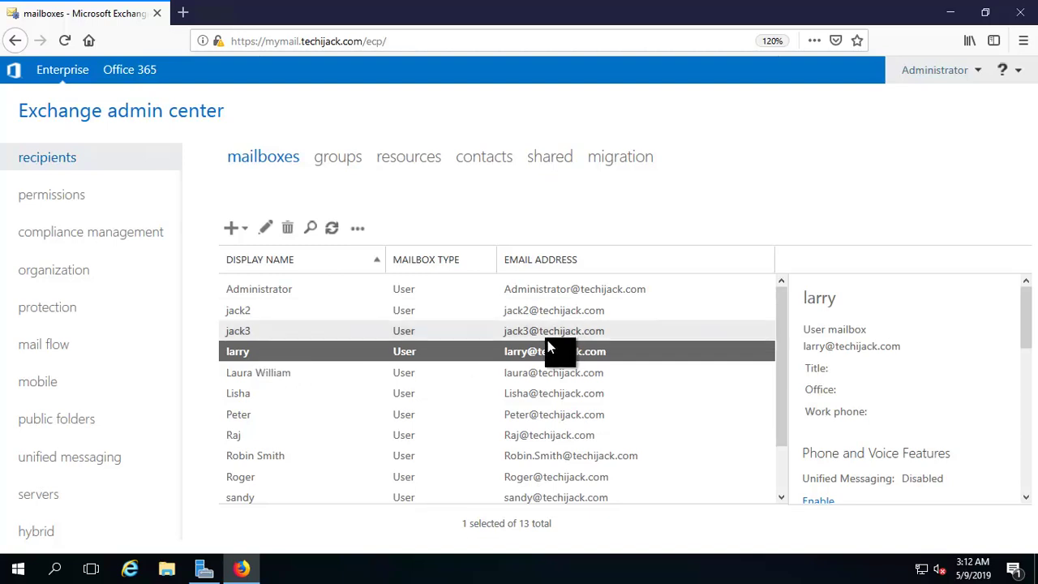
{"action": "scroll", "coordinate": [888, 371], "scroll_direction": "down", "scroll_amount": 1}
{"action": "scroll", "coordinate": [886, 366], "scroll_direction": "down", "scroll_amount": 5}
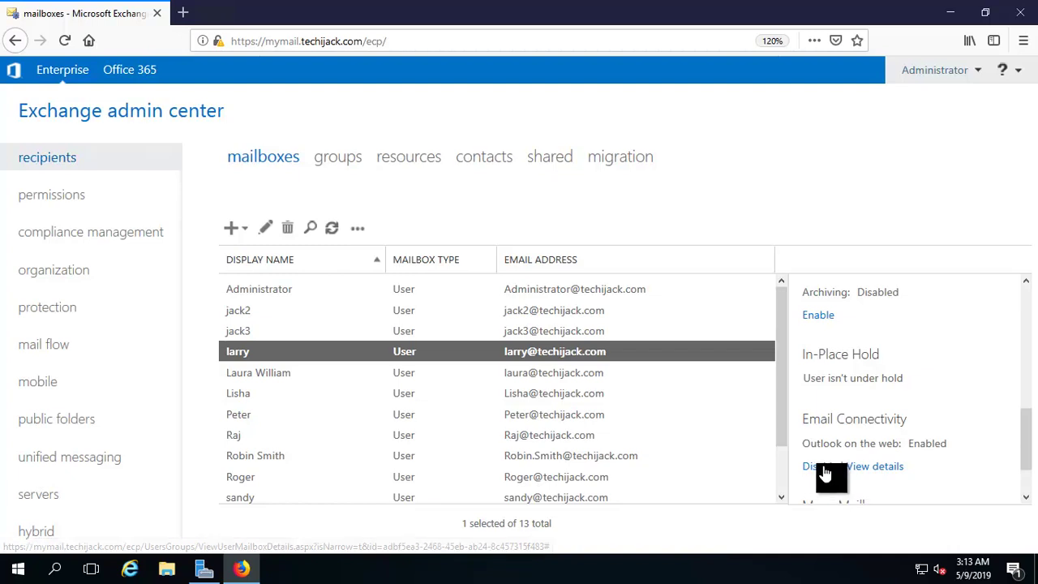
Step: Browse to and select Restricted Policy as the user's Outlook on the web policy, then save
{"action": "left_click", "coordinate": [867, 470]}
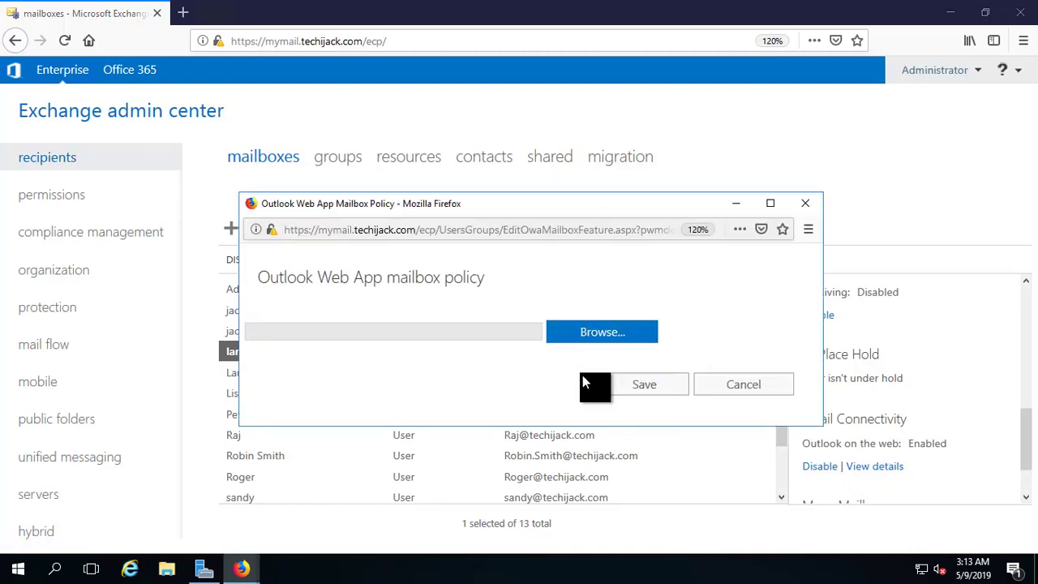
{"action": "left_click", "coordinate": [602, 332]}
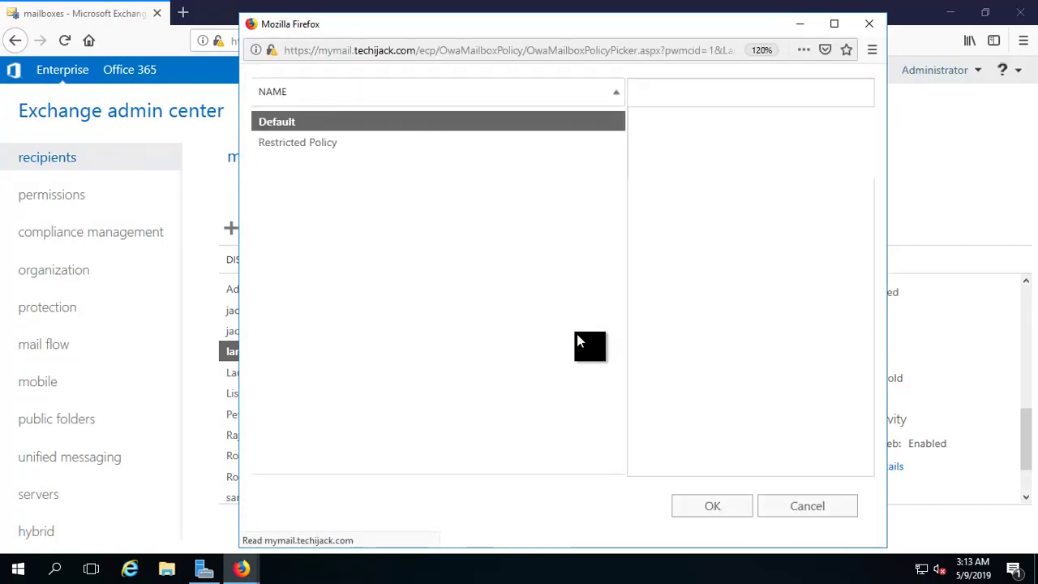
{"action": "left_click", "coordinate": [287, 144]}
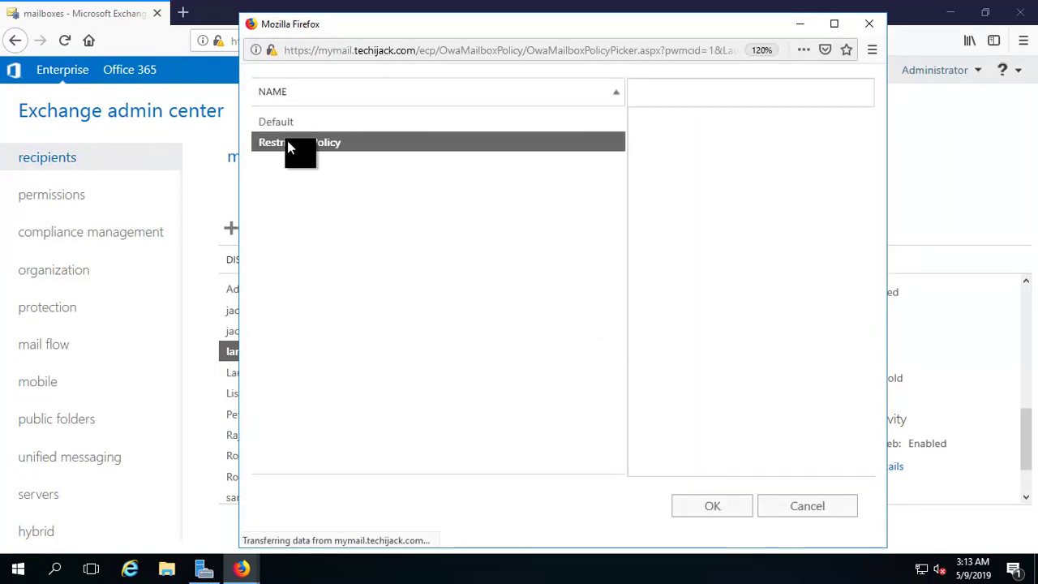
{"action": "left_click", "coordinate": [717, 510]}
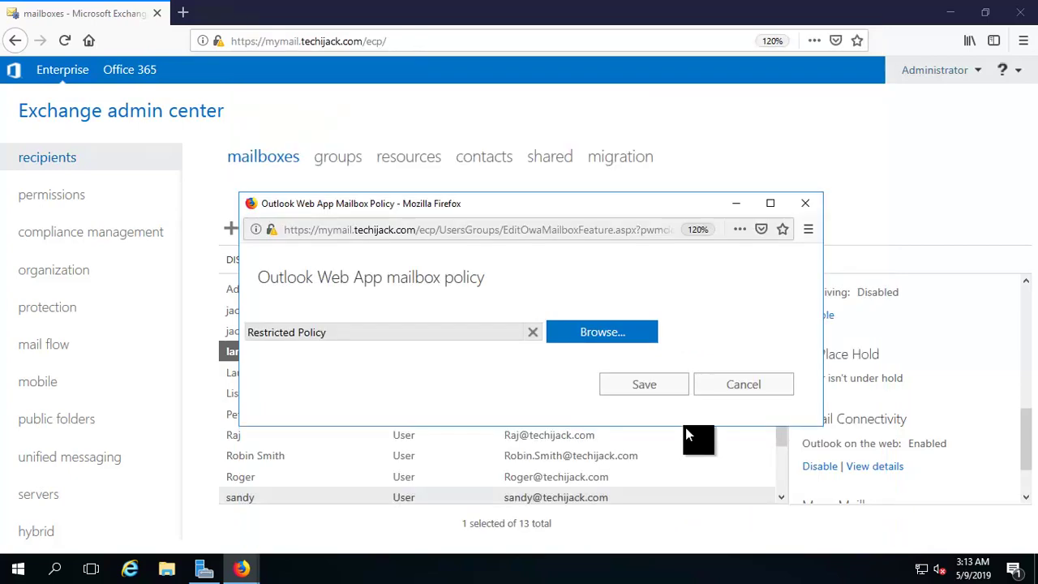
{"action": "left_click", "coordinate": [628, 387]}
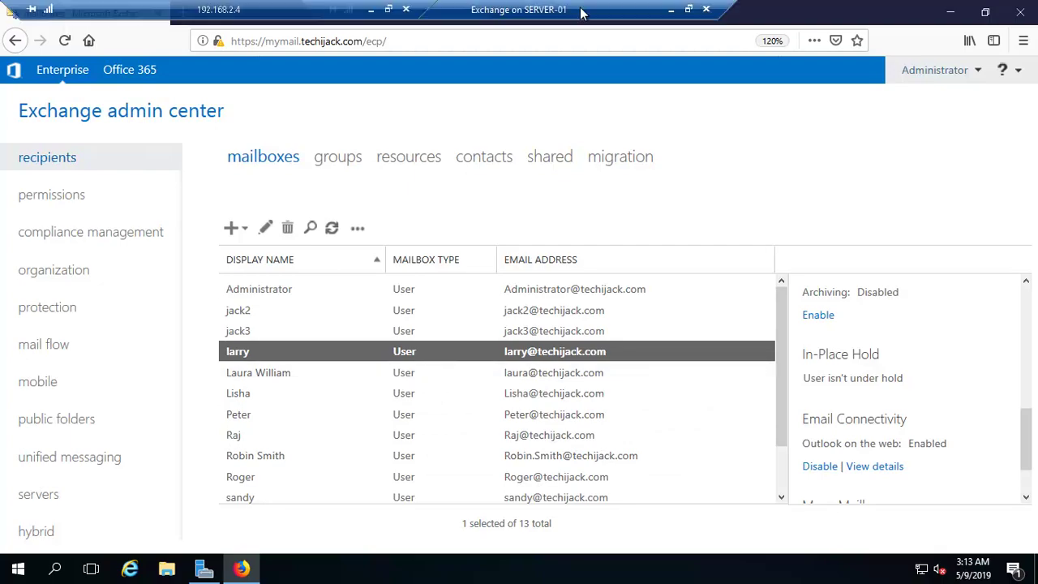
Step: Switch to the client machine and sign in to Outlook on the web as the test user
{"action": "left_click", "coordinate": [496, 6]}
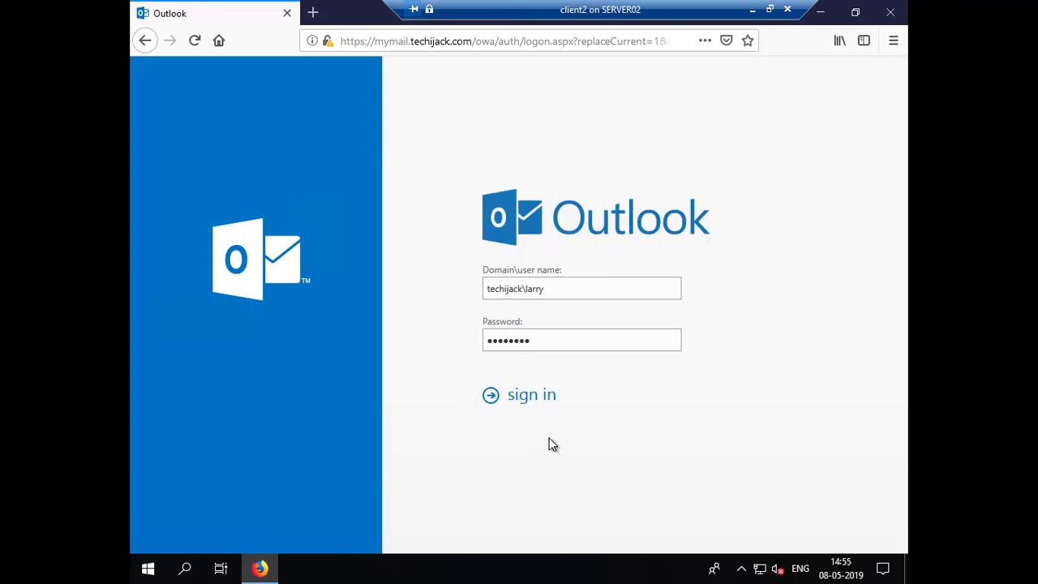
{"action": "left_click", "coordinate": [529, 403]}
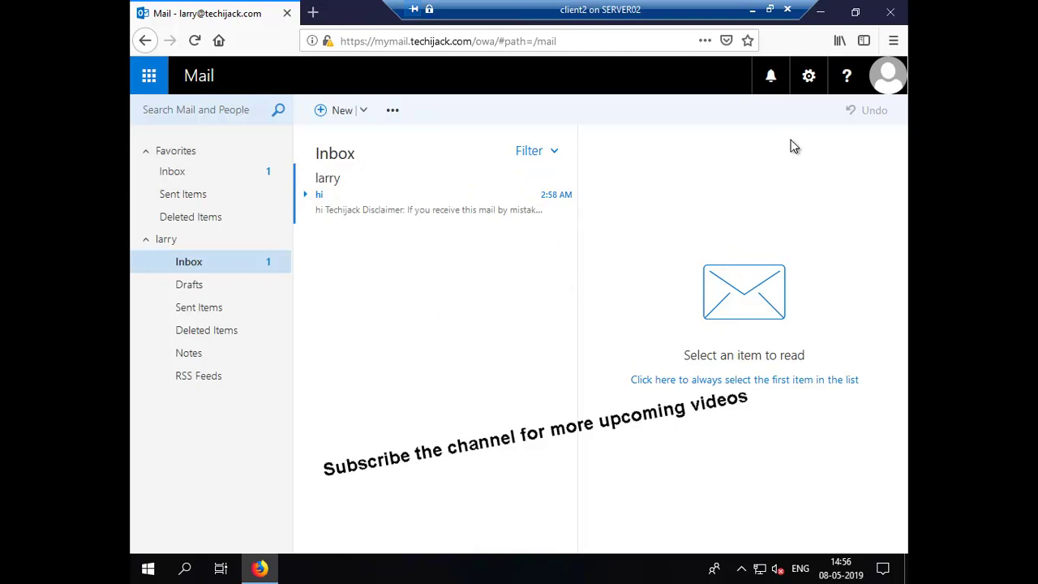
{"action": "left_click", "coordinate": [808, 80]}
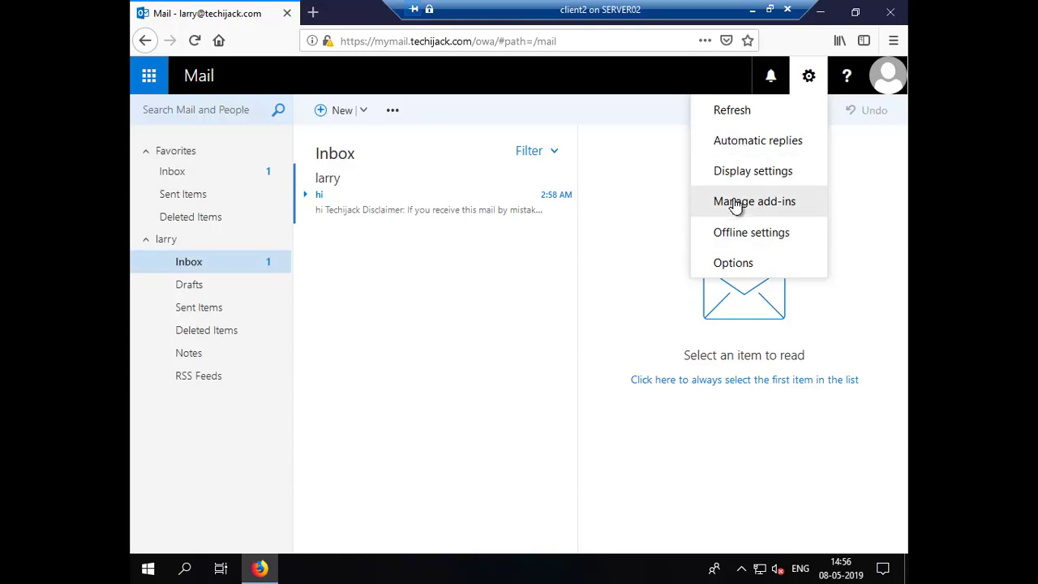
{"action": "left_click", "coordinate": [150, 80]}
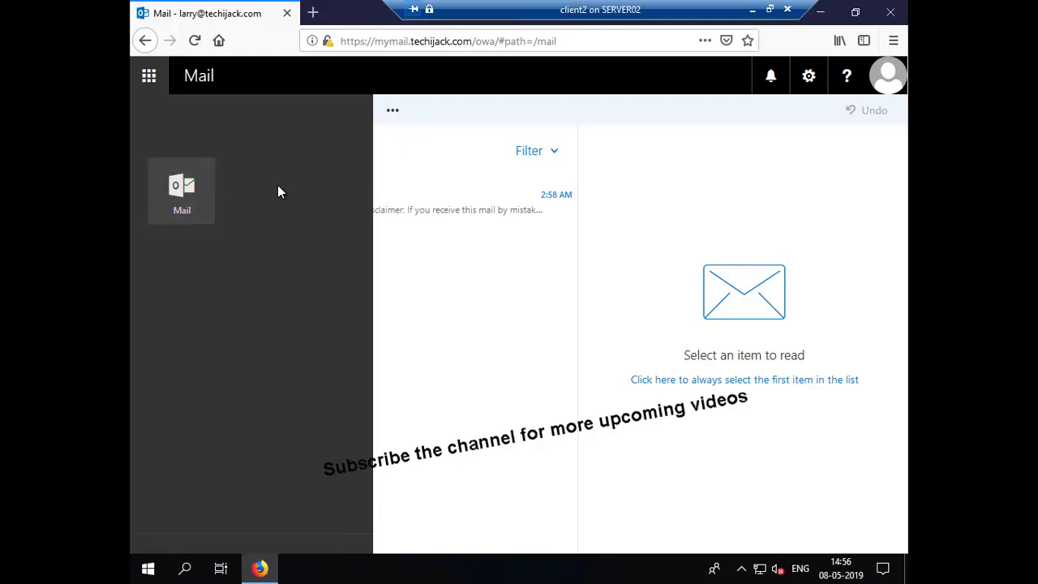
{"action": "left_click", "coordinate": [497, 285]}
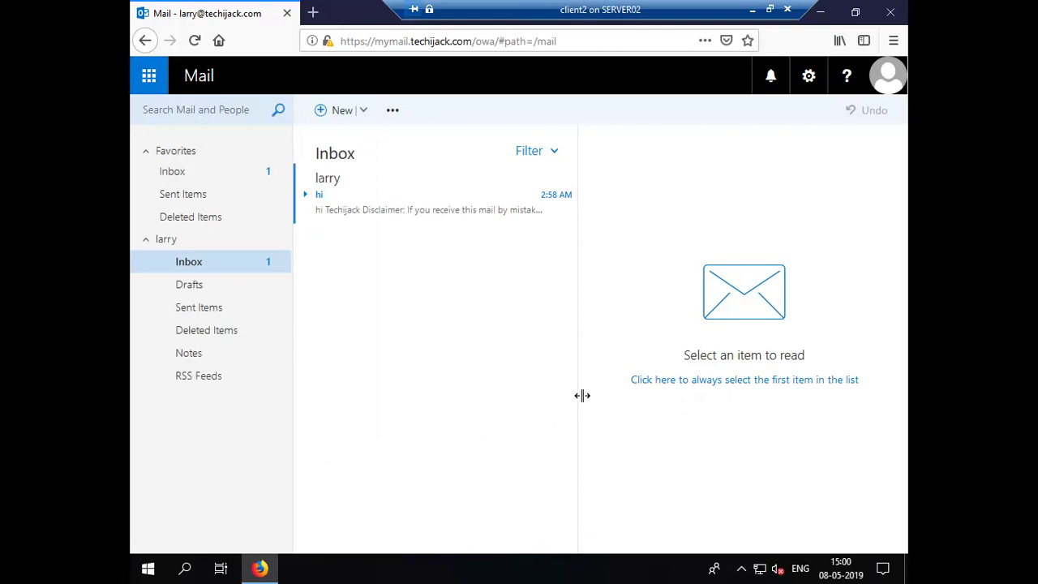